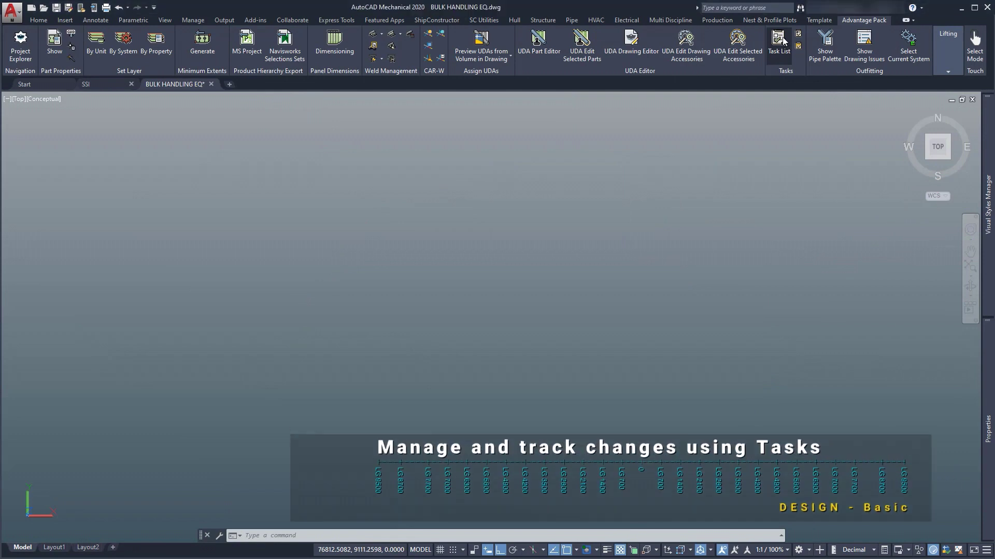
# Step: Set the 01 Bulk Handling System Eq task under 04 - Place Major Equipment as the active task
pyautogui.click(778, 40)
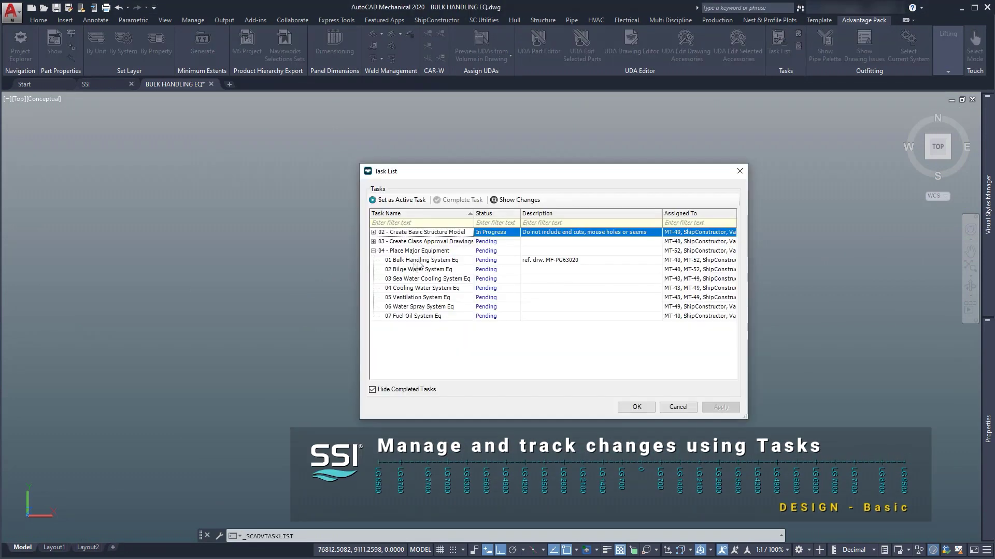
pyautogui.click(443, 261)
pyautogui.click(401, 201)
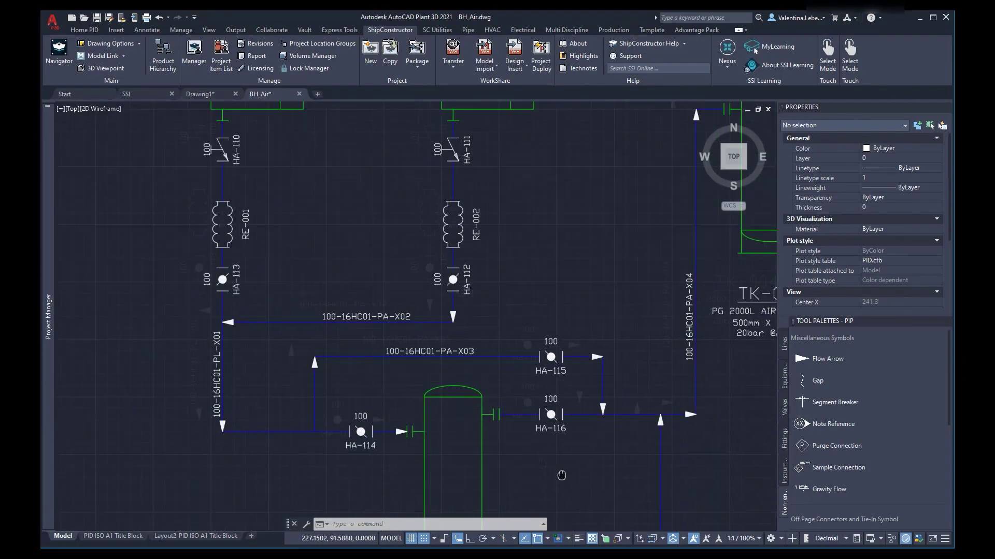
# Step: Examine the valves, rubber expansions, pipe lines and air receiver in the BH_Air piping diagram
pyautogui.moveTo(562, 476); pyautogui.dragTo(566, 540, button='middle')
pyautogui.scroll(2, 240, 234)
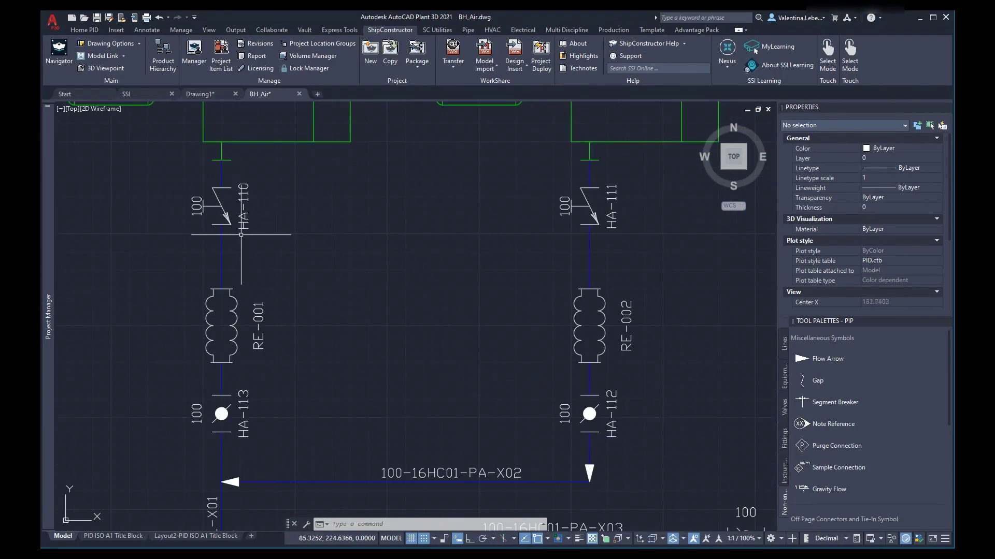
pyautogui.moveTo(350, 256); pyautogui.dragTo(319, 279, button='middle')
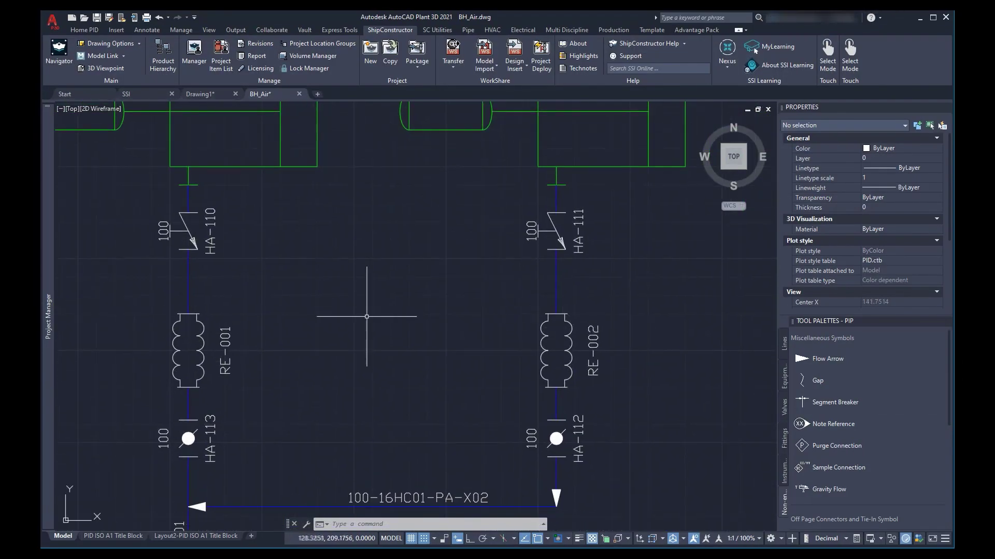
pyautogui.scroll(-2, 373, 320)
pyautogui.scroll(-2, 385, 324)
pyautogui.moveTo(536, 388); pyautogui.dragTo(432, 389, button='middle')
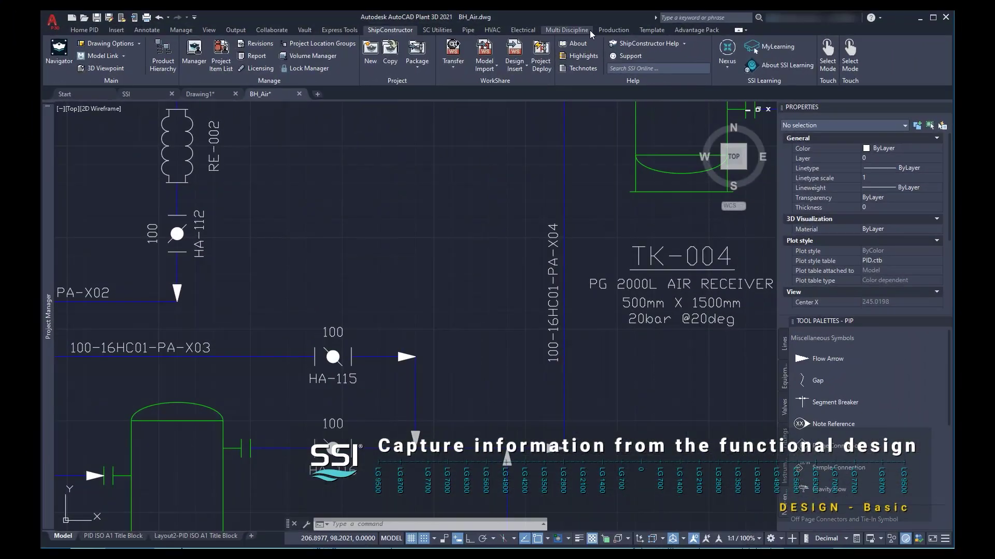
# Step: Import the TSV file MFAL-BH-AIR-003 into the project items list
pyautogui.click(589, 30)
pyautogui.click(354, 54)
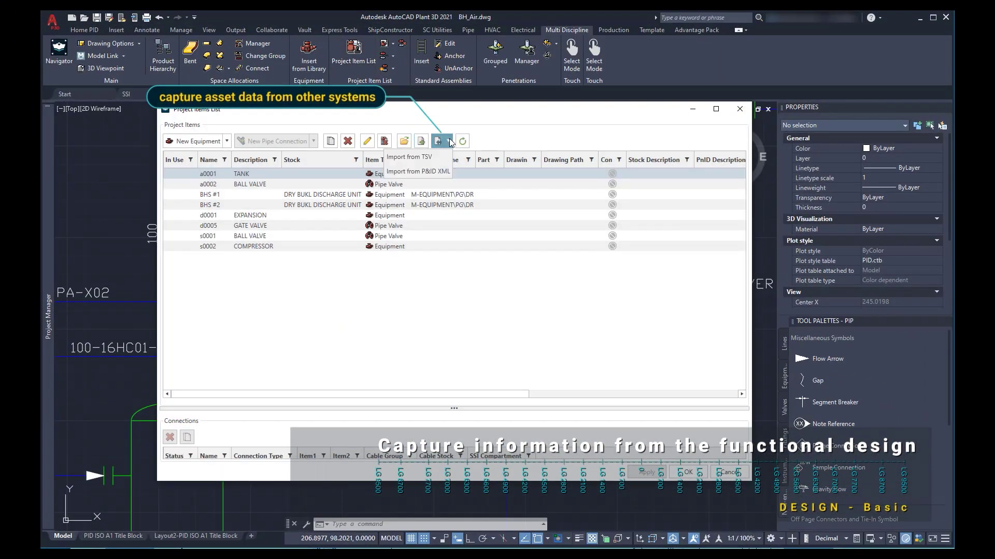
pyautogui.click(409, 157)
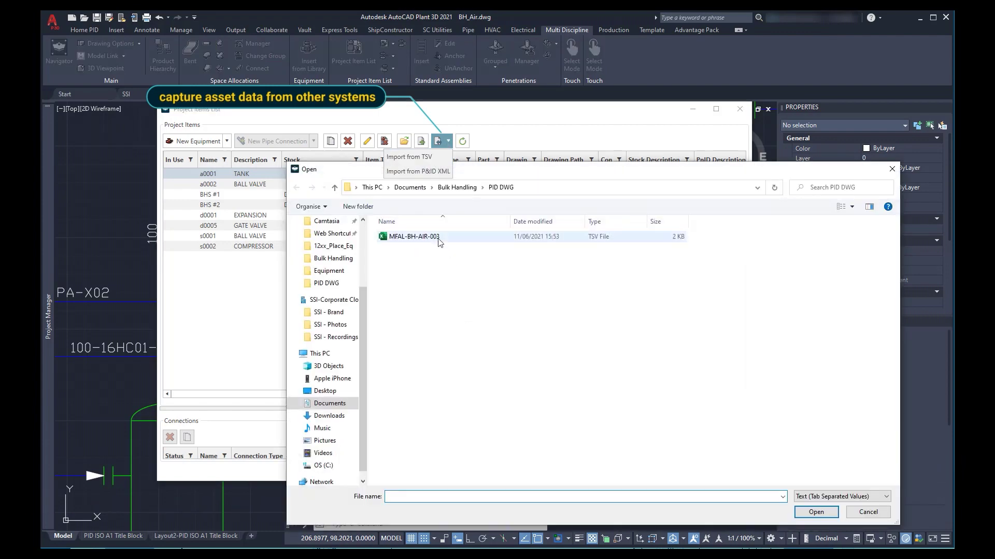
pyautogui.click(816, 513)
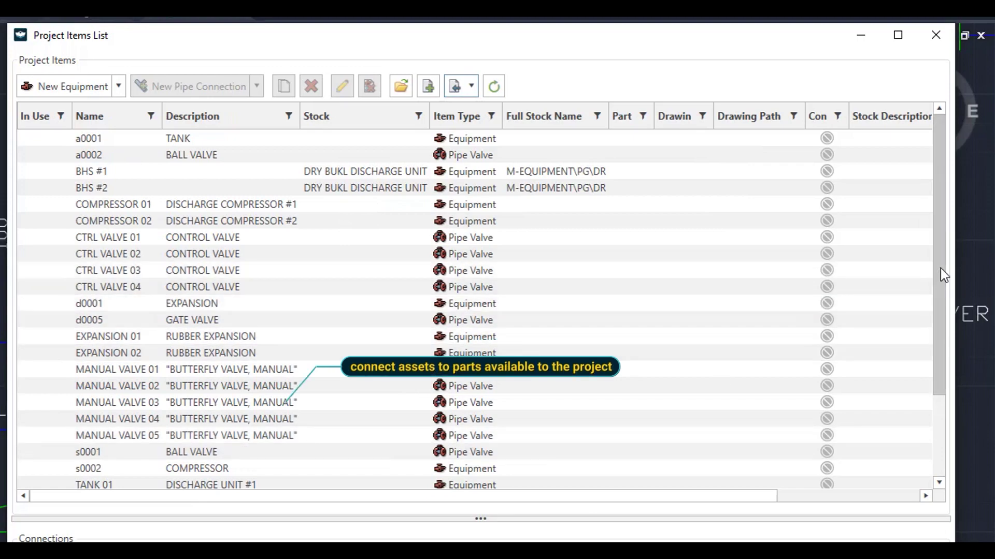
# Step: Associate the project item TANK 01 with the M-EQUIPMENT PG stock DRY BUKL DISCHARGE UNIT
pyautogui.moveTo(744, 256); pyautogui.dragTo(744, 299)
pyautogui.rightClick(296, 400)
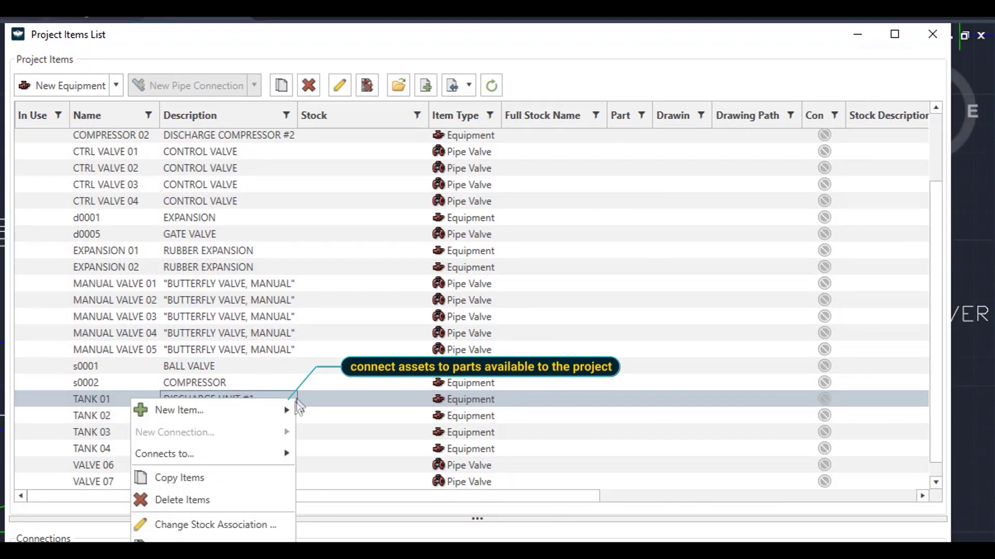
pyautogui.click(265, 525)
pyautogui.click(223, 162)
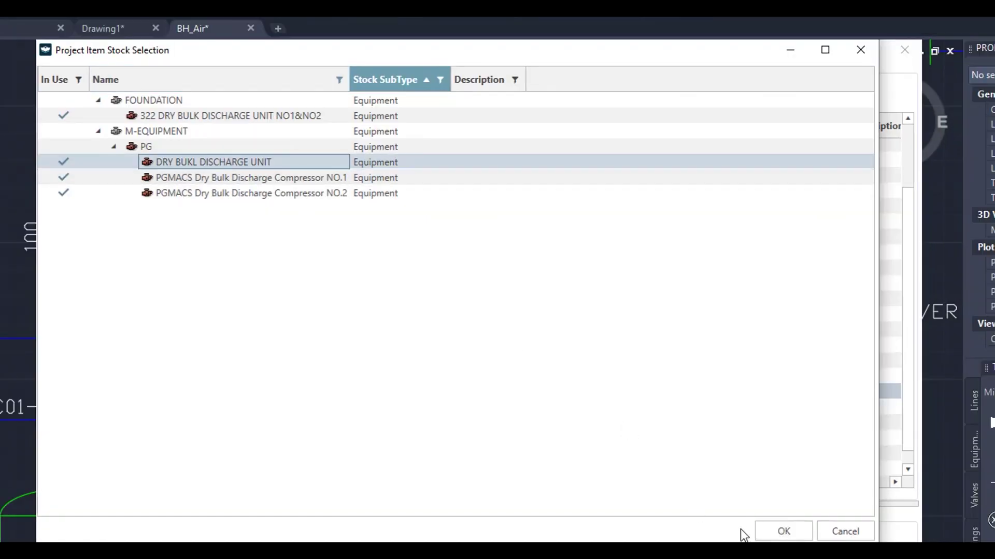
pyautogui.click(779, 531)
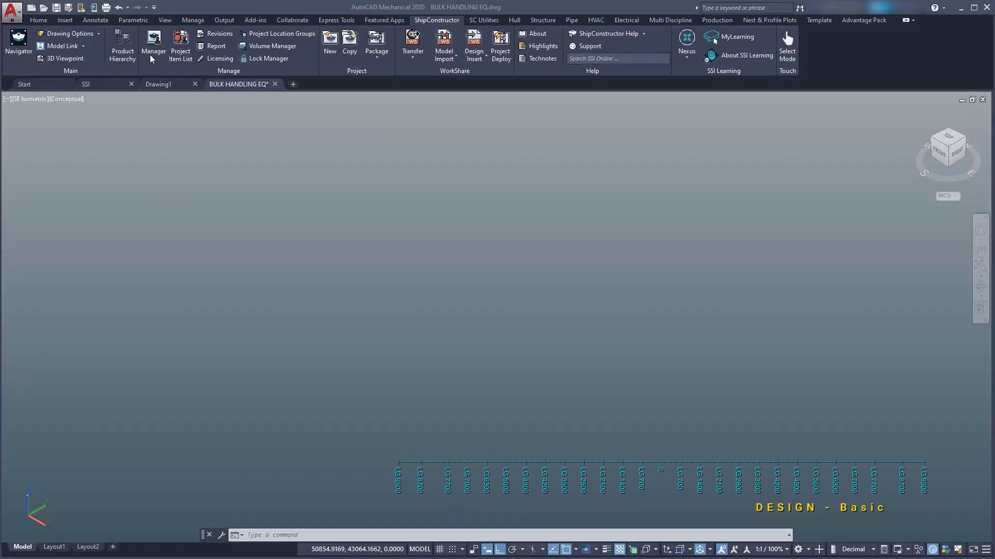
# Step: Open the DRY BUKL DISCHARGE UNIT stock for editing in the equipment library and show its attributes
pyautogui.click(154, 44)
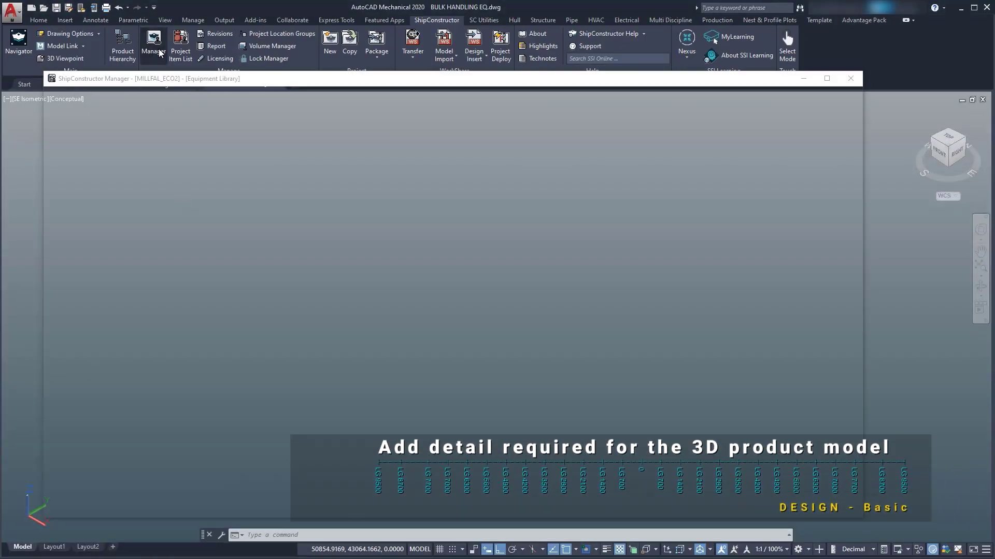
pyautogui.click(174, 132)
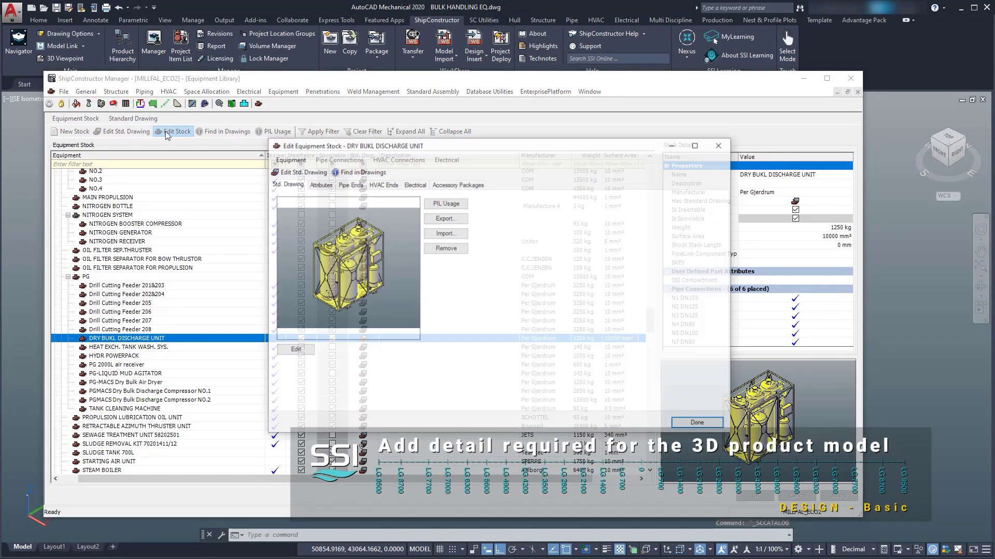
pyautogui.click(319, 185)
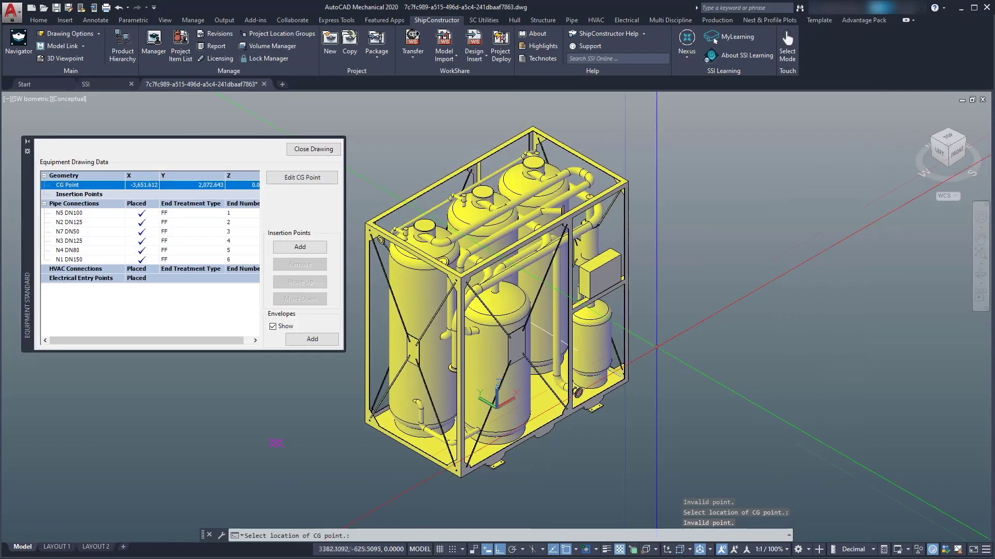
# Step: Redefine the N1 DN150 pipe connection end at the centre of the pipe's flange face, directed along the pipe axis
pyautogui.keyDown('shift'); pyautogui.moveTo(507, 352); pyautogui.dragTo(543, 351, button='middle'); pyautogui.keyUp('shift')
pyautogui.press('Escape')
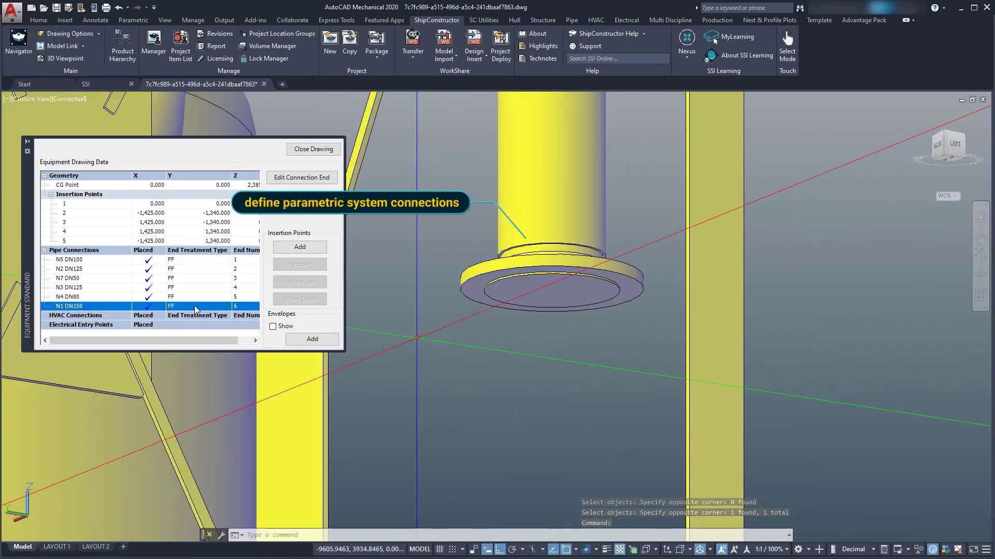
pyautogui.click(314, 184)
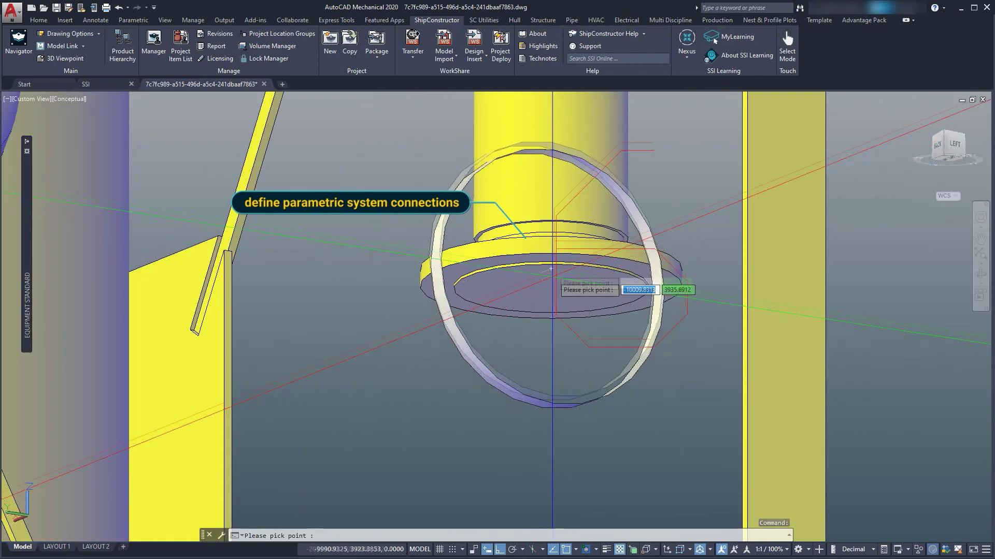
pyautogui.click(550, 269)
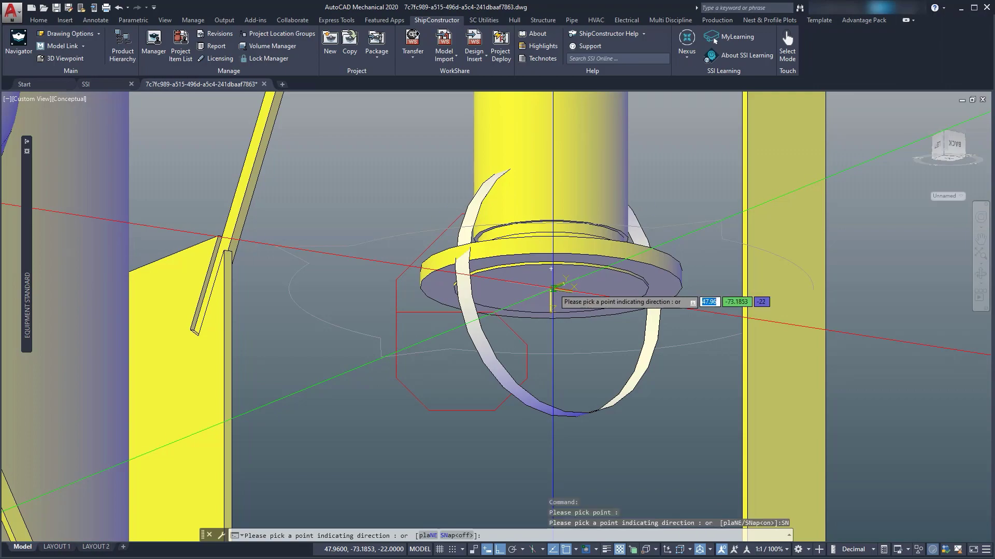
pyautogui.click(549, 236)
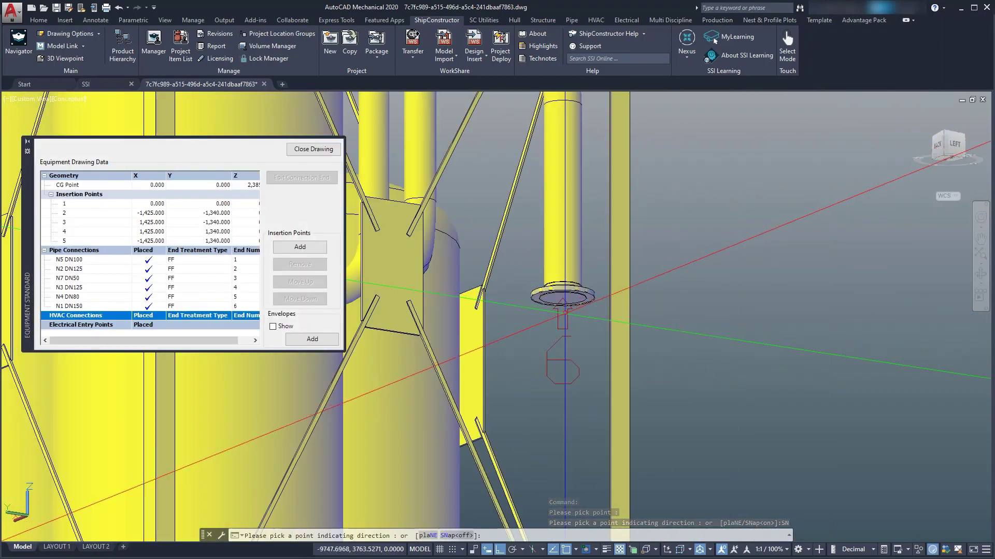
pyautogui.scroll(-5, 564, 313)
pyautogui.keyDown('shift'); pyautogui.moveTo(777, 330); pyautogui.dragTo(432, 251, button='middle'); pyautogui.keyUp('shift')
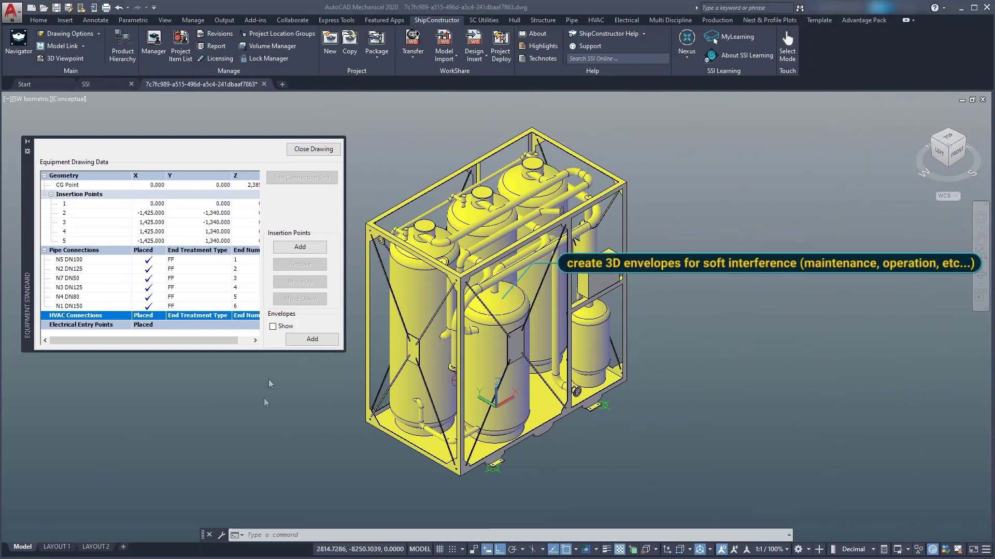
# Step: Turn on the discharge unit's envelope display and finish editing its standard drawing and stock
pyautogui.click(273, 326)
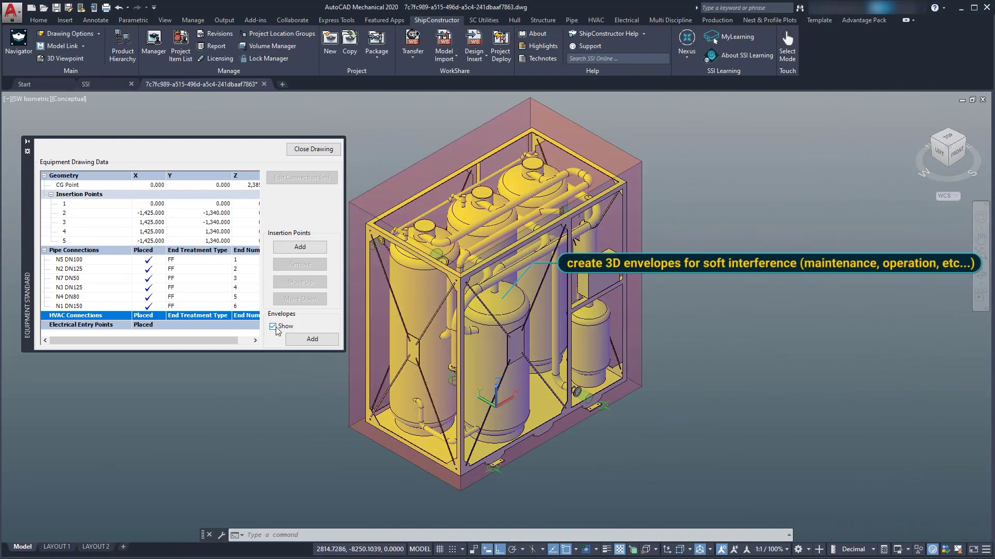
pyautogui.keyDown('shift'); pyautogui.moveTo(452, 381); pyautogui.dragTo(802, 265, button='middle'); pyautogui.keyUp('shift')
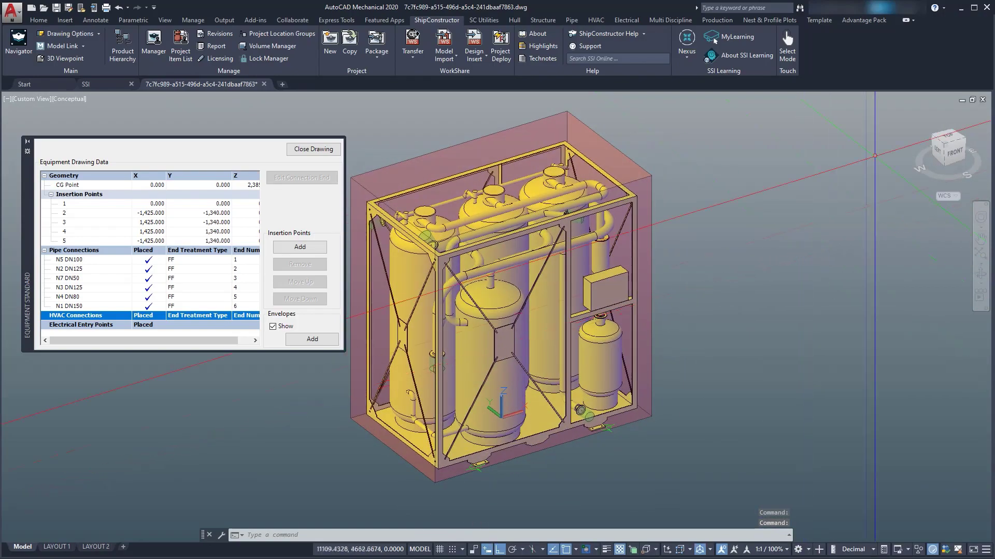
pyautogui.click(944, 147)
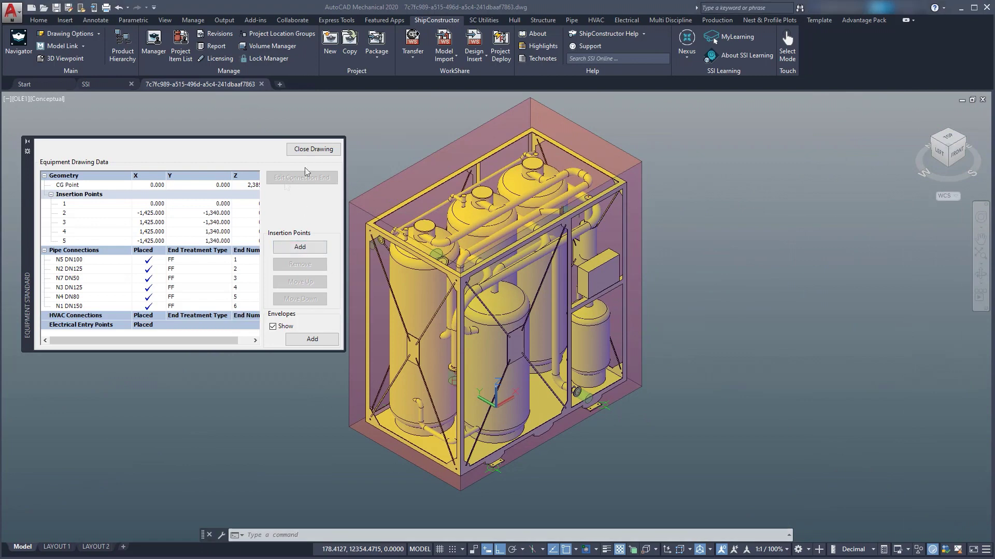
pyautogui.click(313, 149)
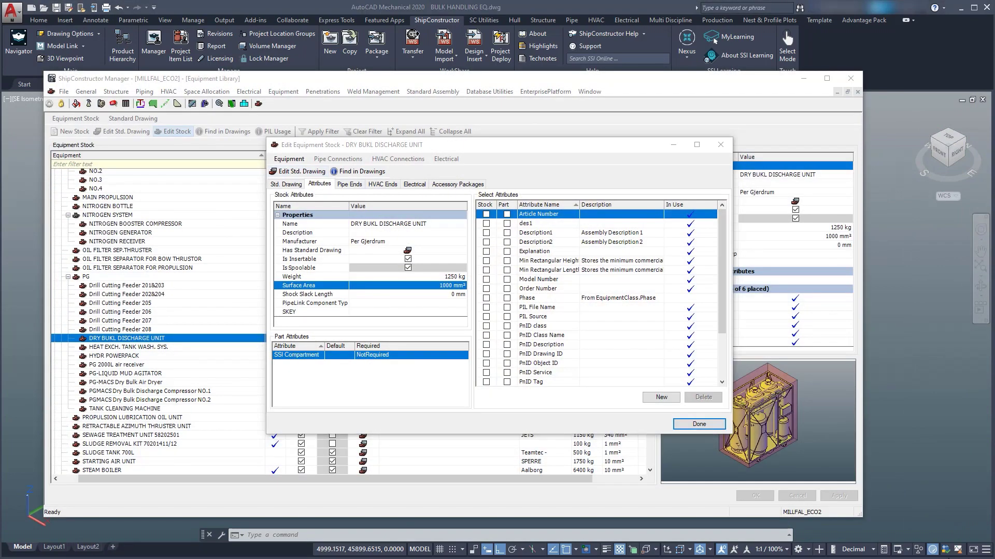
pyautogui.click(700, 424)
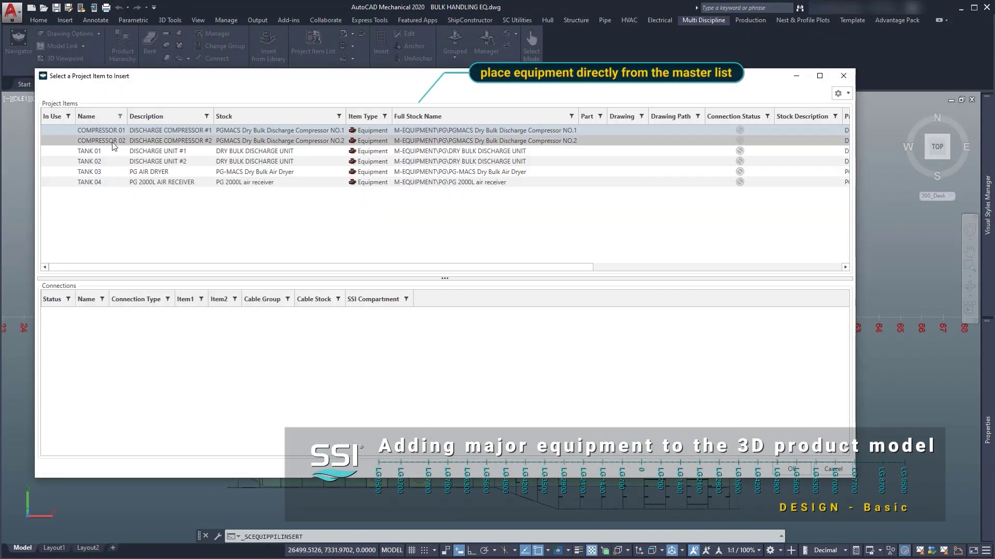
# Step: Insert project item TANK 01 on the south side of the deck centreline, with its long side across the ship
pyautogui.click(114, 151)
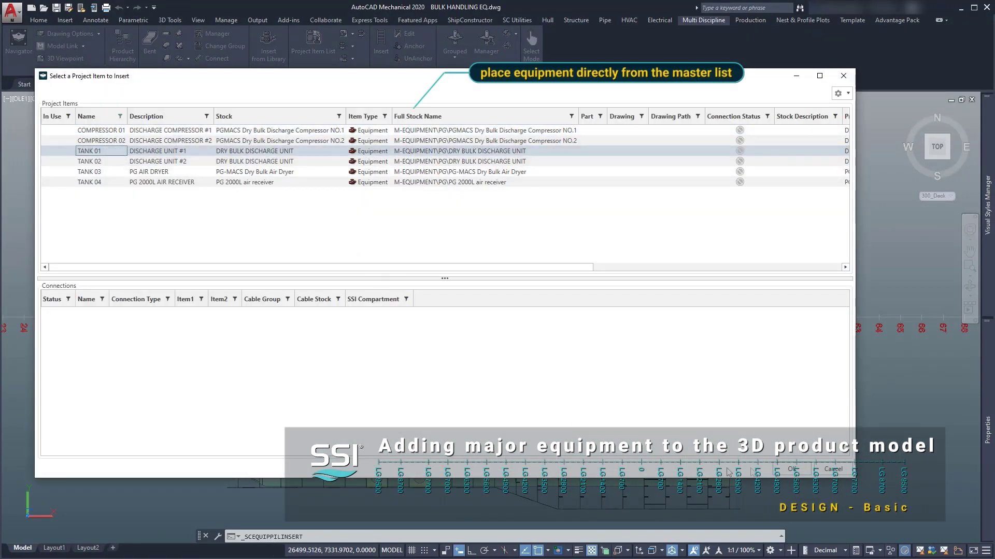
pyautogui.click(788, 470)
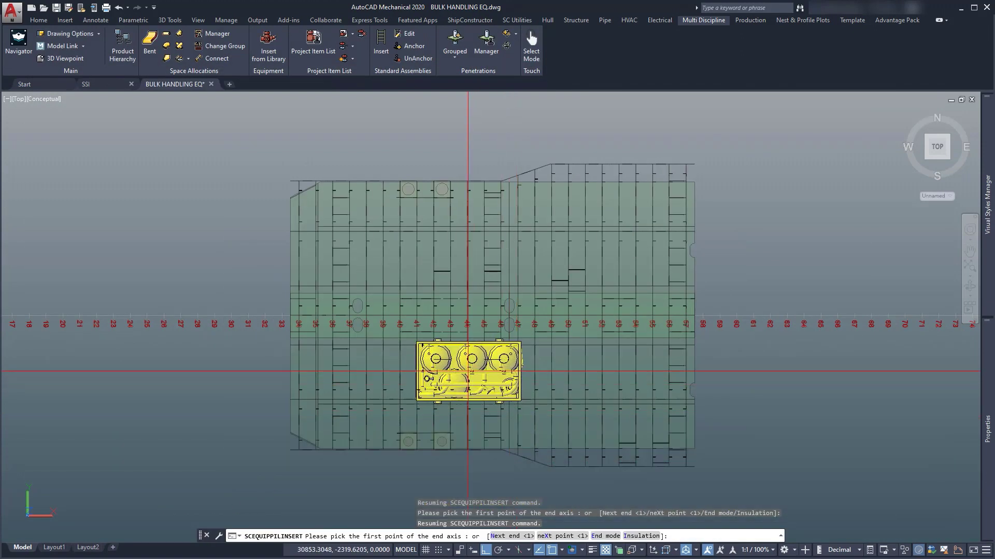
pyautogui.click(467, 381)
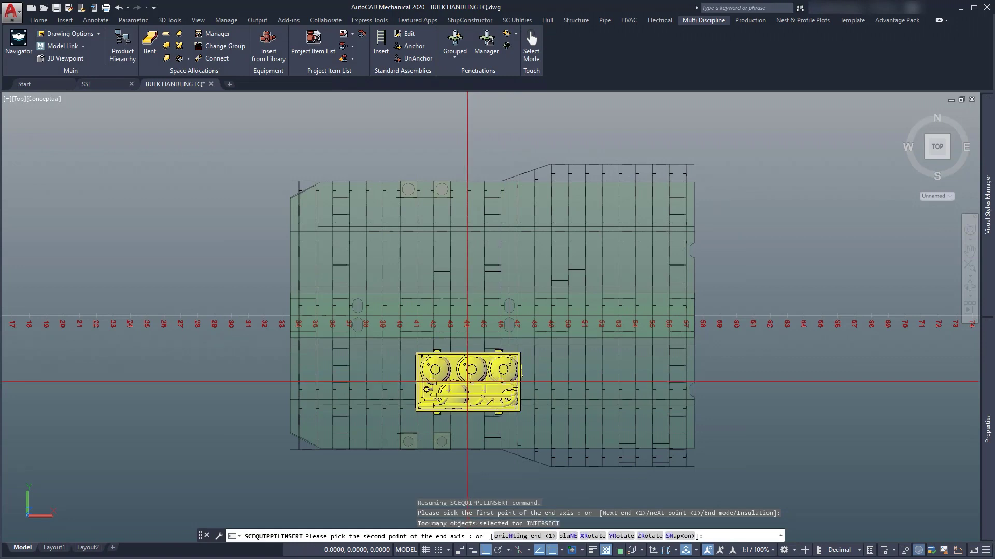
pyautogui.click(490, 151)
pyautogui.click(491, 151)
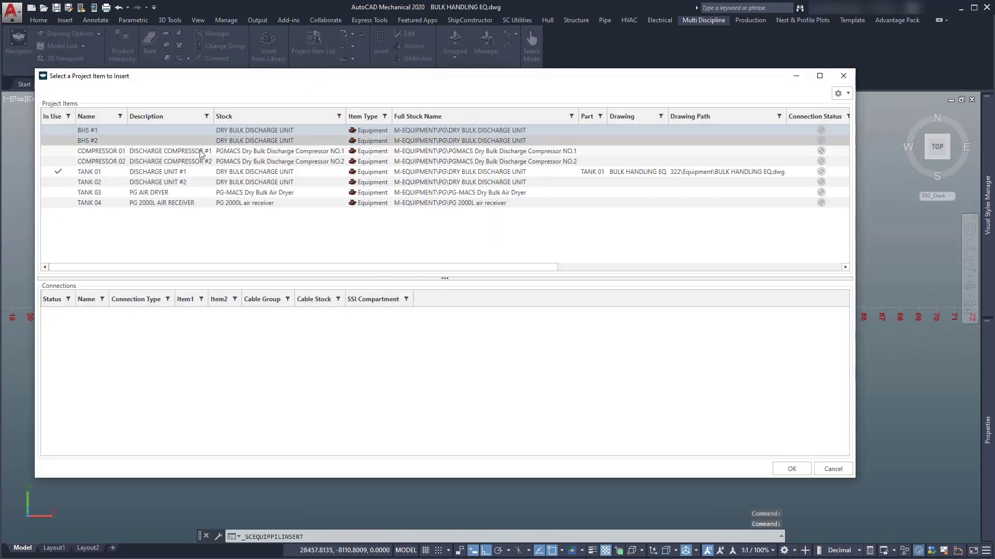
# Step: Insert project item TANK 02 on the north side of the centreline, in line with and oriented like TANK 01
pyautogui.click(173, 183)
pyautogui.click(790, 467)
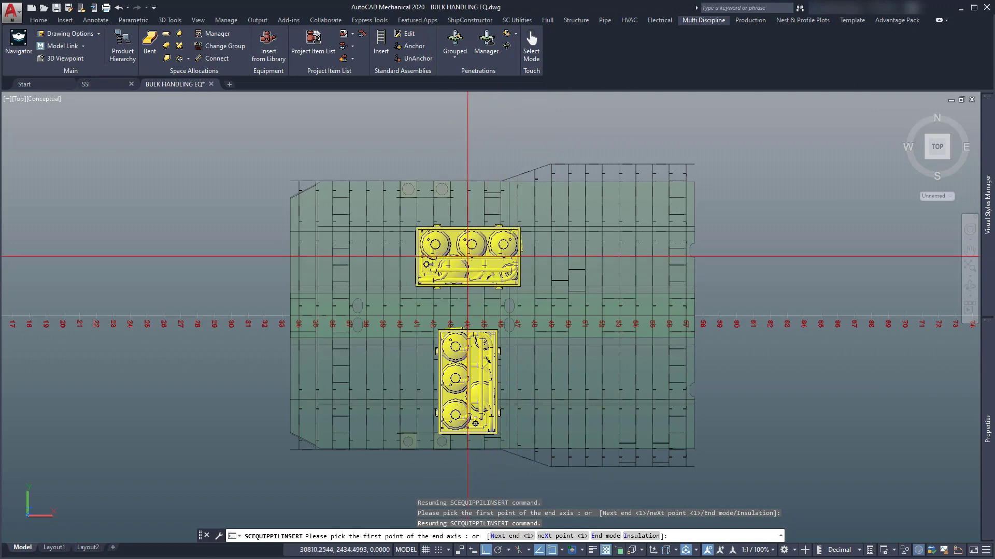
pyautogui.click(478, 309)
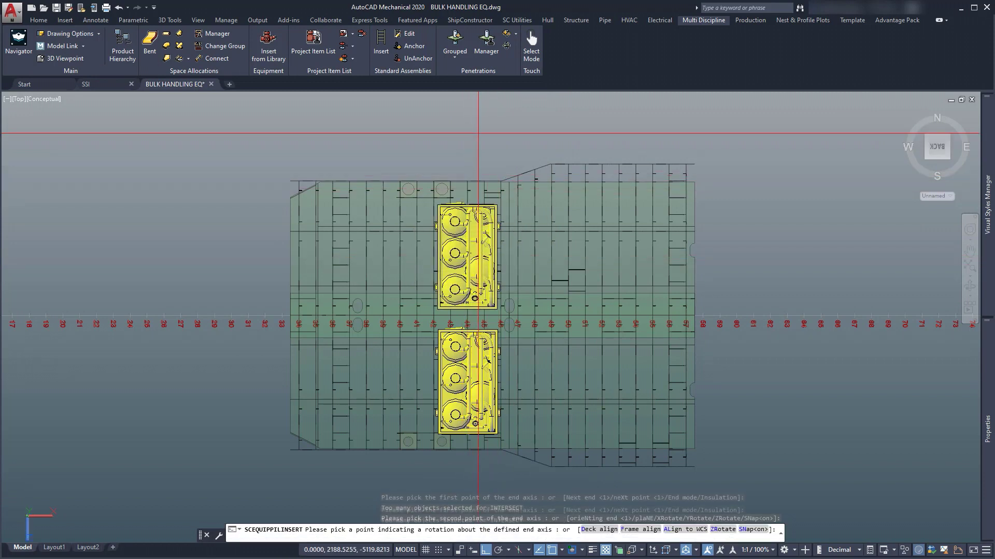
pyautogui.click(743, 316)
pyautogui.click(773, 436)
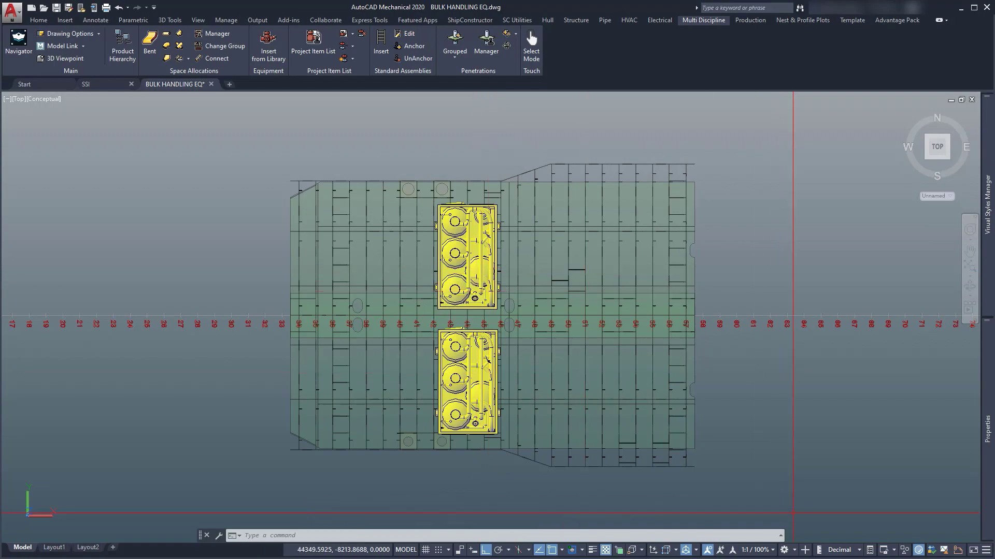
# Step: Move both discharge units vertically upward by 1000 from the deck
pyautogui.click(948, 159)
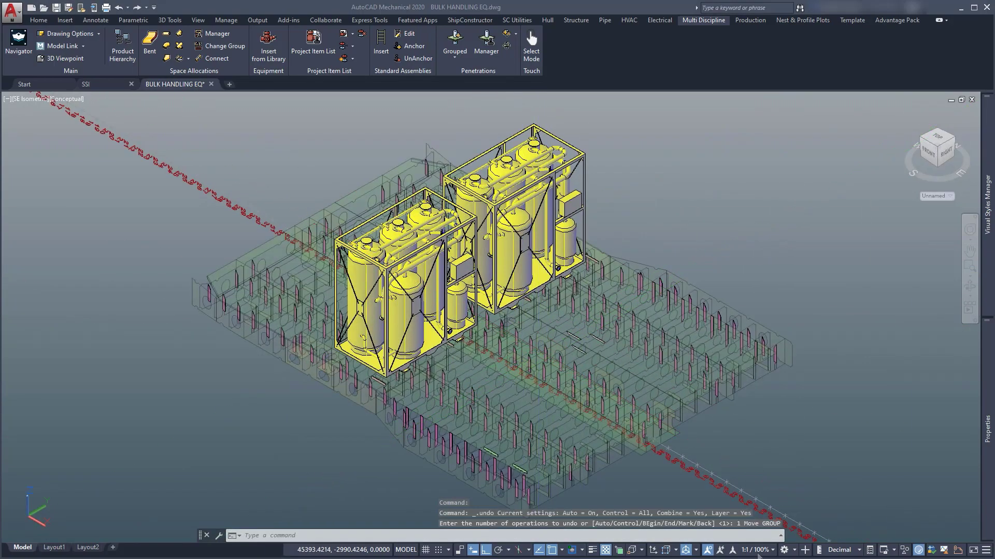
pyautogui.keyDown('shift'); pyautogui.moveTo(750, 370); pyautogui.dragTo(746, 404, button='middle'); pyautogui.keyUp('shift')
pyautogui.click(445, 286)
pyautogui.click(517, 251)
pyautogui.write('m')
pyautogui.press('Return')
pyautogui.click(643, 224)
pyautogui.write('1000')
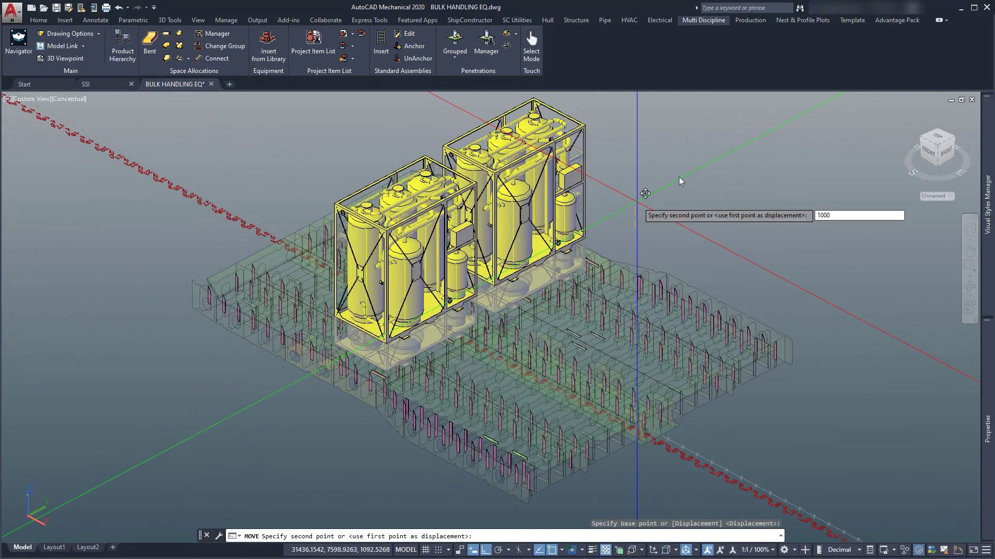
pyautogui.press('Return')
pyautogui.keyDown('shift'); pyautogui.moveTo(717, 409); pyautogui.dragTo(715, 373, button='middle'); pyautogui.keyUp('shift')
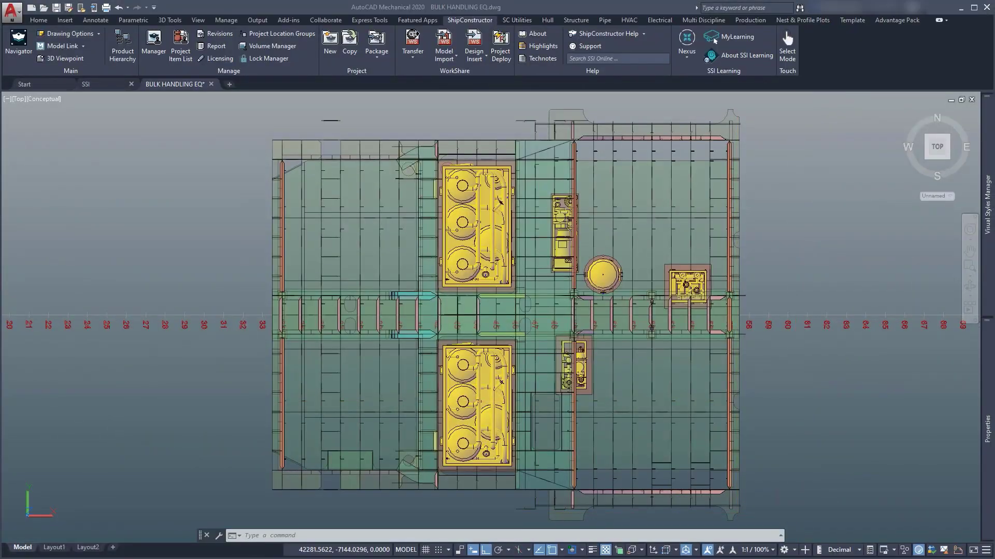
# Step: Review the project items list and filter it by item type to check which equipment still needs placing
pyautogui.click(710, 21)
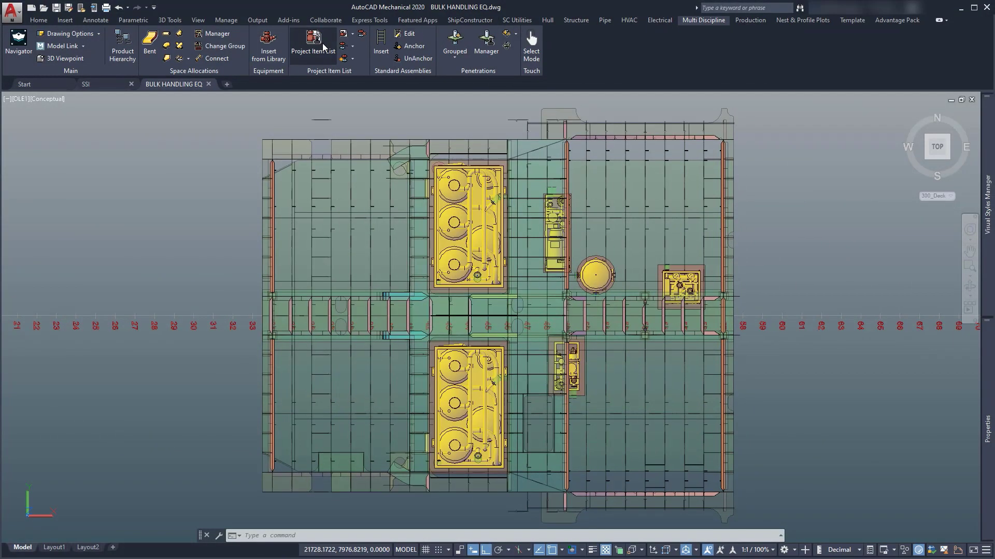
pyautogui.click(313, 44)
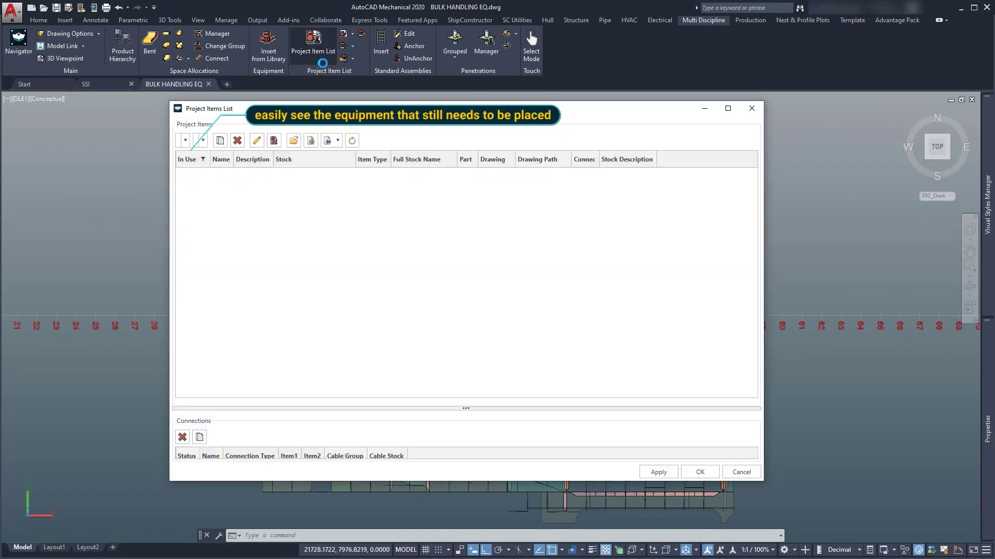
pyautogui.scroll(-2, 313, 232)
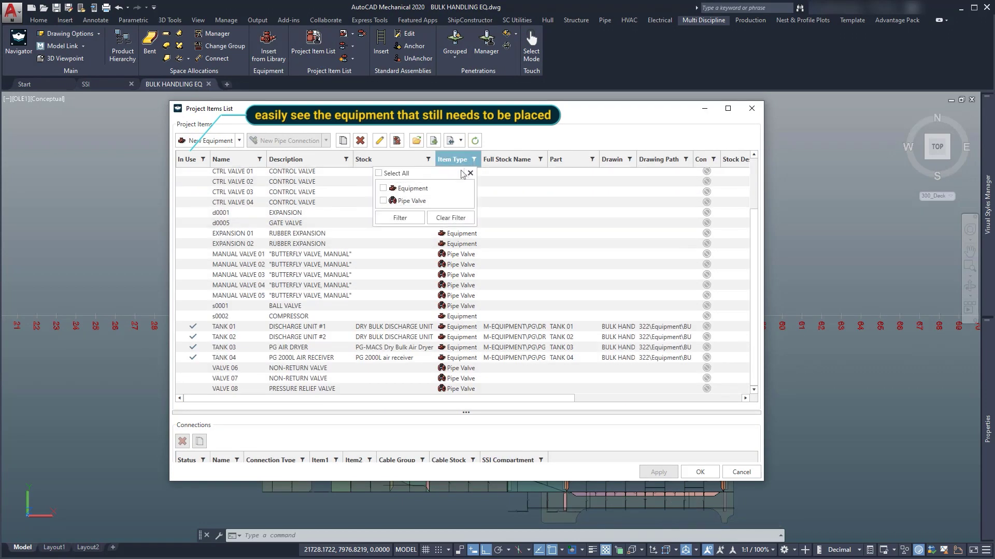
pyautogui.click(396, 217)
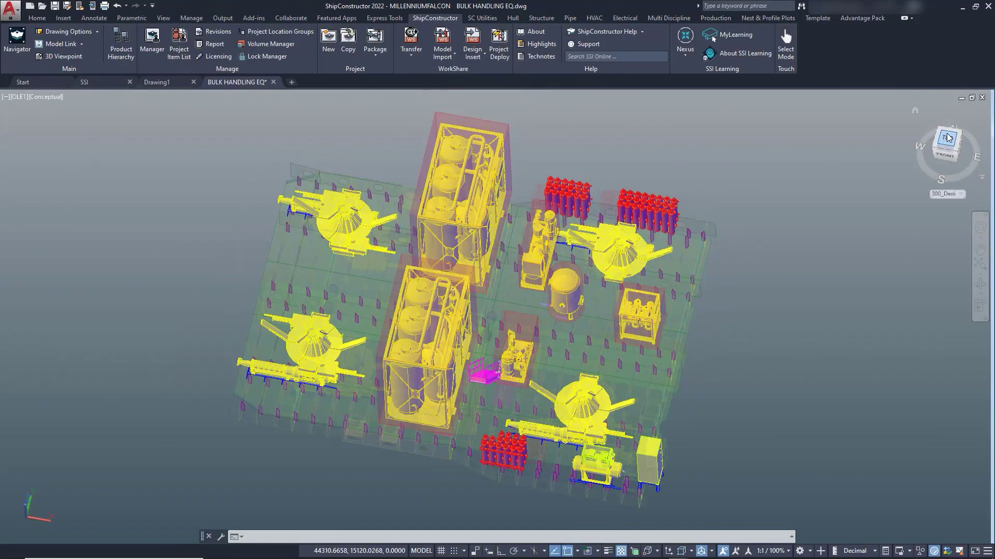
# Step: From a top view, list the model's clashes and locate the one between discharge compressor NO.2 and the cargo cabin inclined ladder
pyautogui.click(947, 137)
pyautogui.click(483, 18)
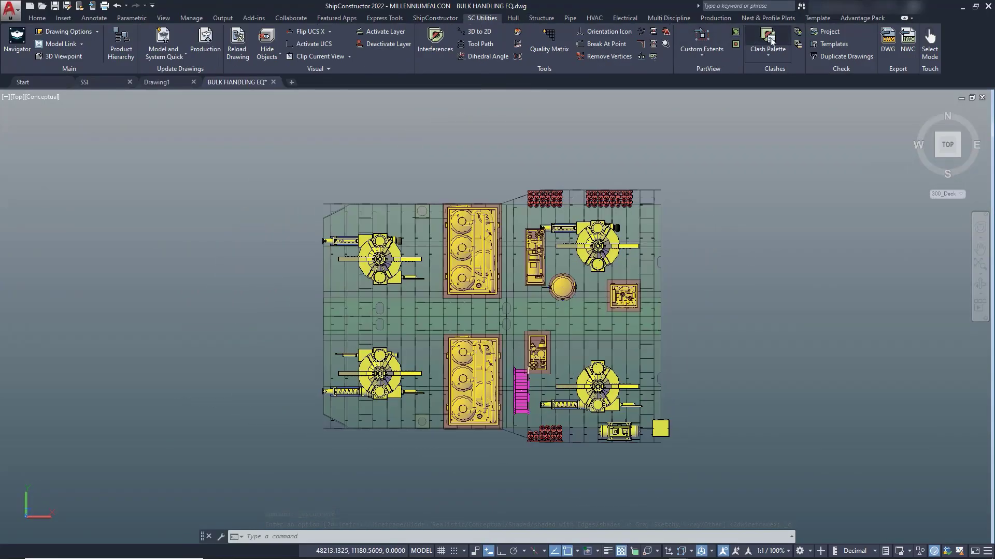
pyautogui.click(768, 40)
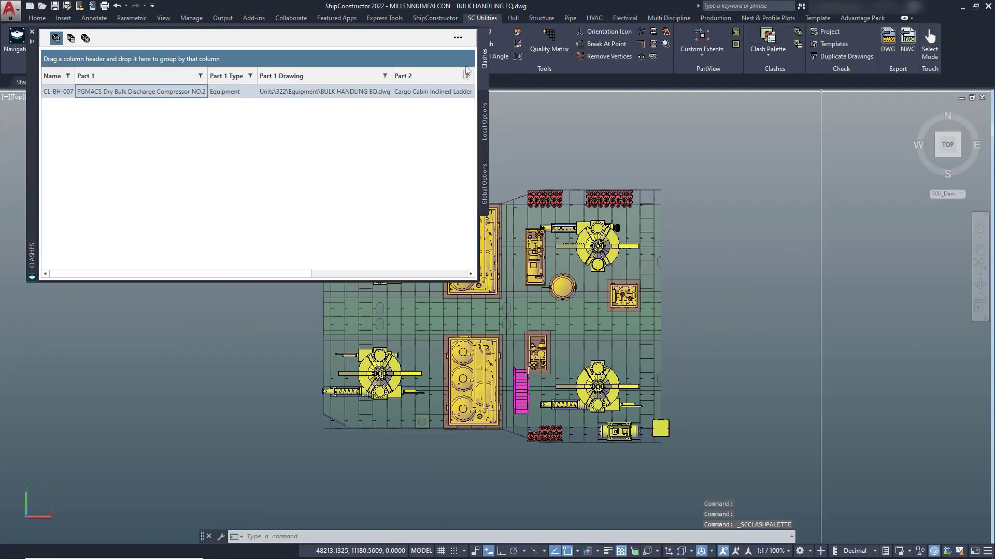
pyautogui.click(186, 101)
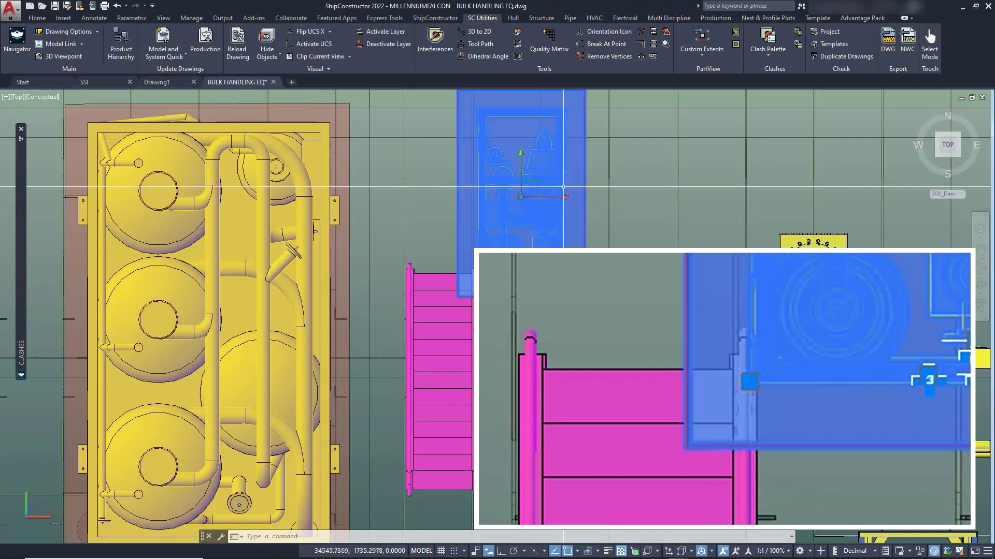
# Step: Move discharge compressor NO.2 by 250 eastward, away from the inclined ladder, and clear the selection
pyautogui.click(539, 196)
pyautogui.write('25')
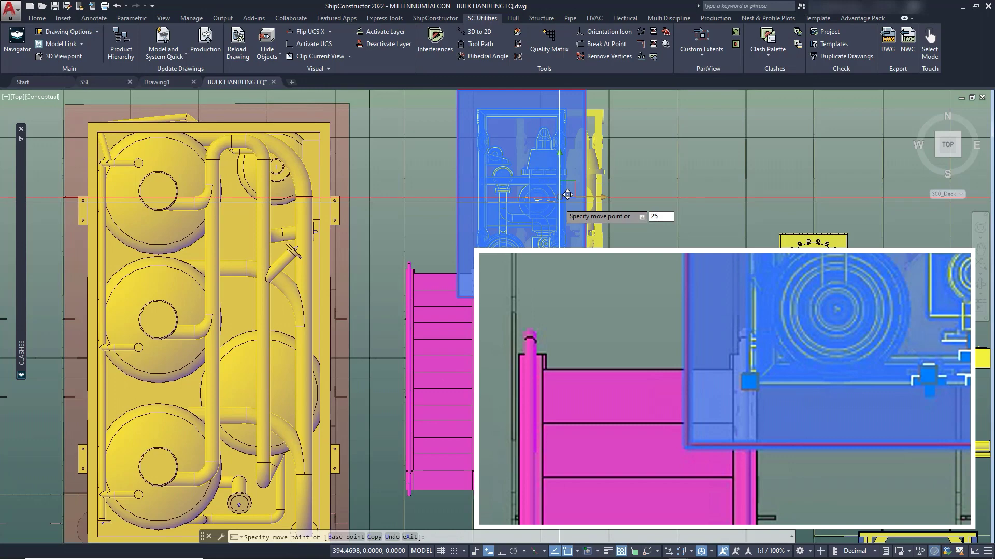
pyautogui.write('0')
pyautogui.press('Return')
pyautogui.scroll(5, 474, 295)
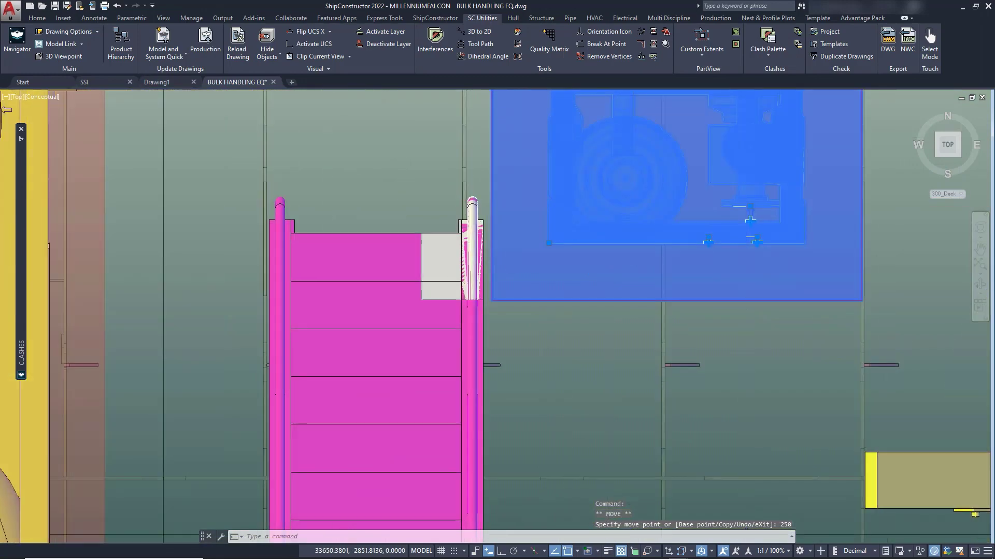
pyautogui.press('Escape')
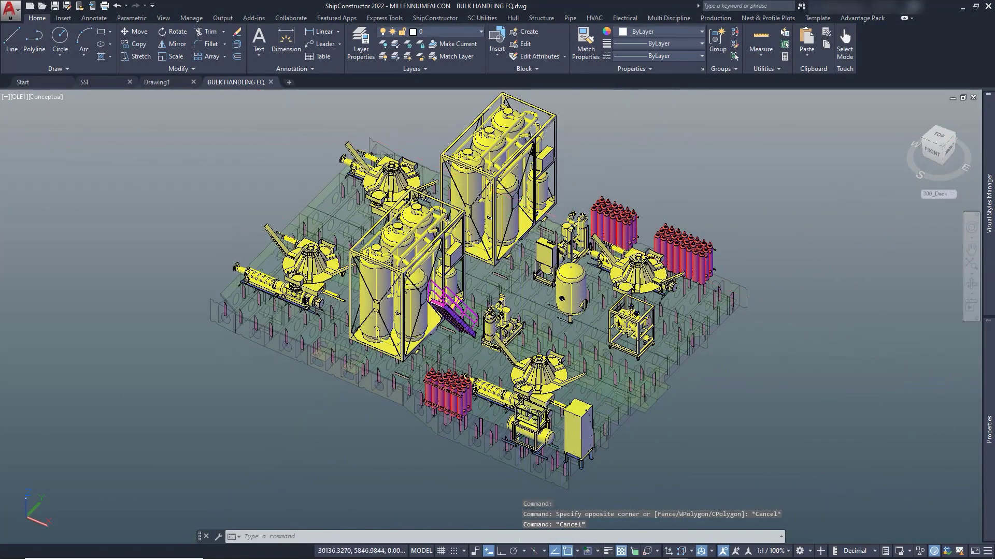
# Step: Inspect the properties of discharge unit TANK 02, including its assigned compartments, project item attributes and dry weight
pyautogui.click(536, 198)
pyautogui.moveTo(987, 436)
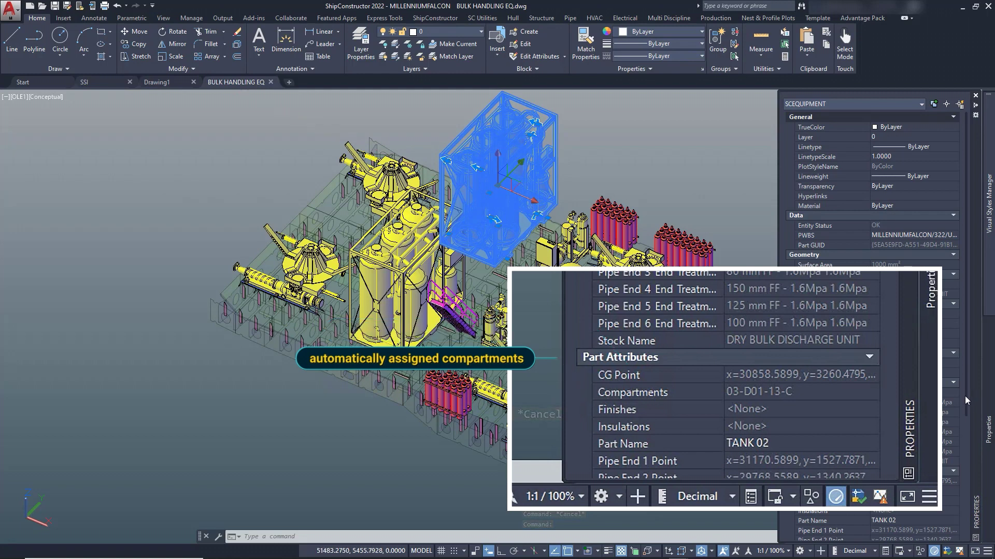
pyautogui.moveTo(966, 404); pyautogui.dragTo(967, 476)
pyautogui.moveTo(966, 497); pyautogui.dragTo(966, 541)
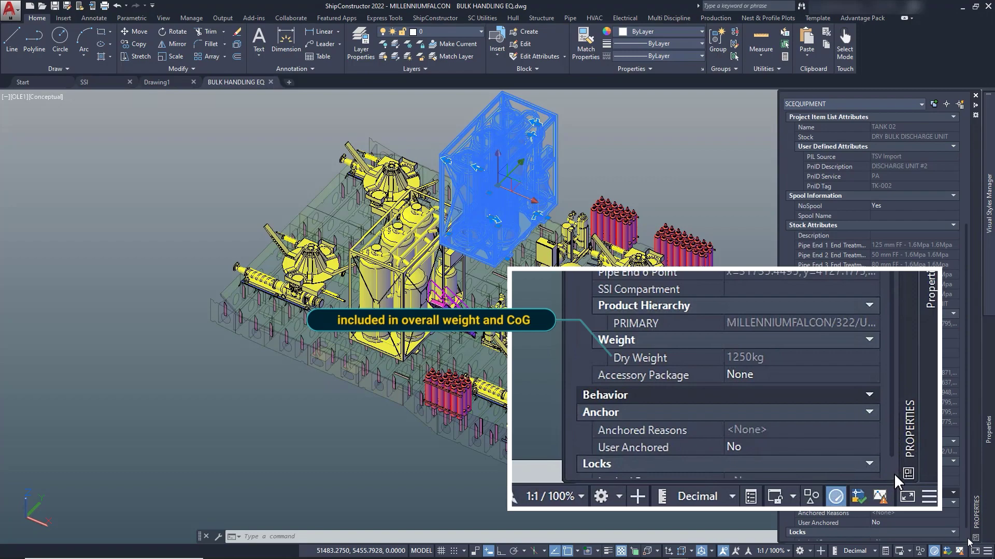